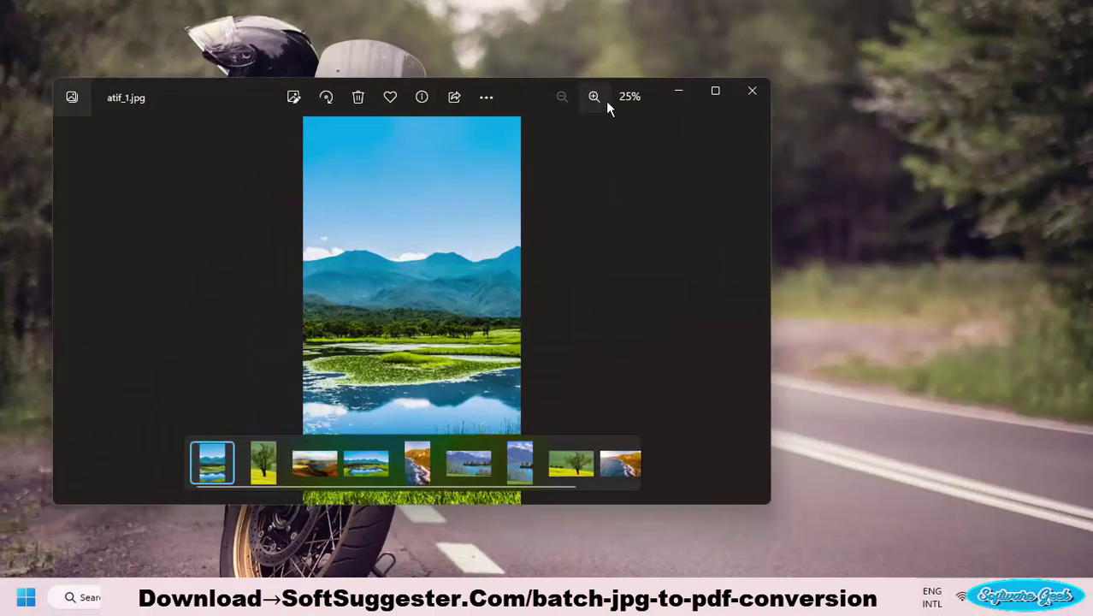
pyautogui.click(485, 99)
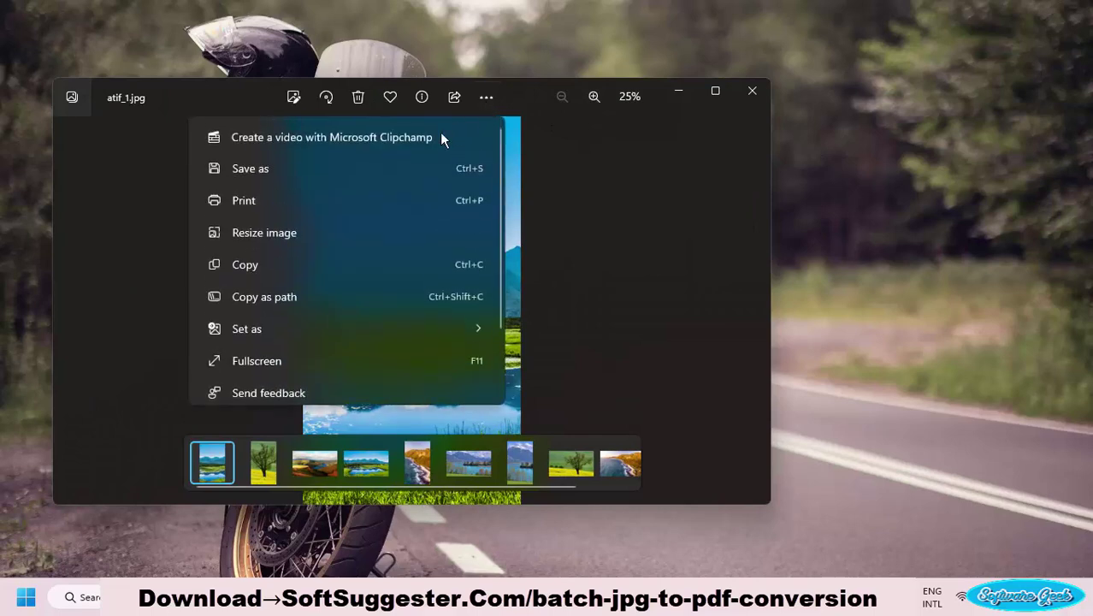
pyautogui.click(408, 206)
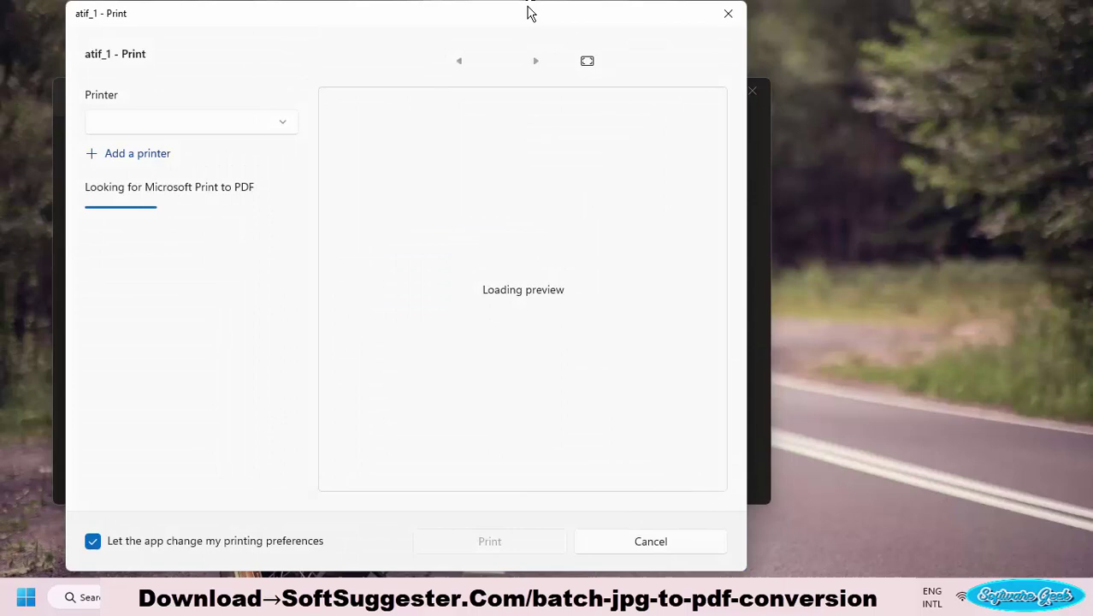
pyautogui.click(171, 108)
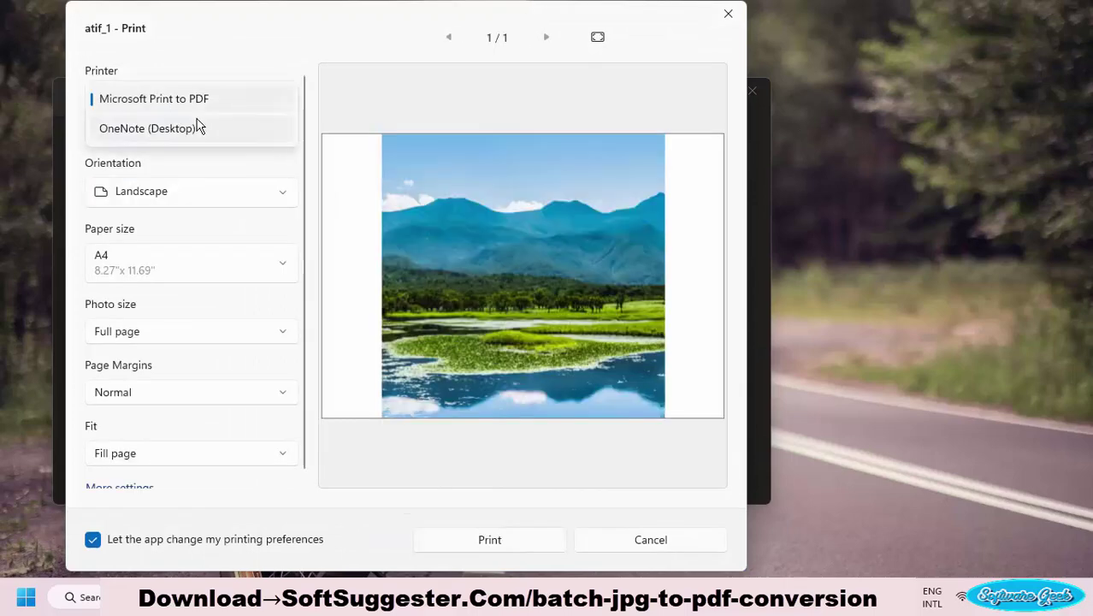
pyautogui.click(314, 233)
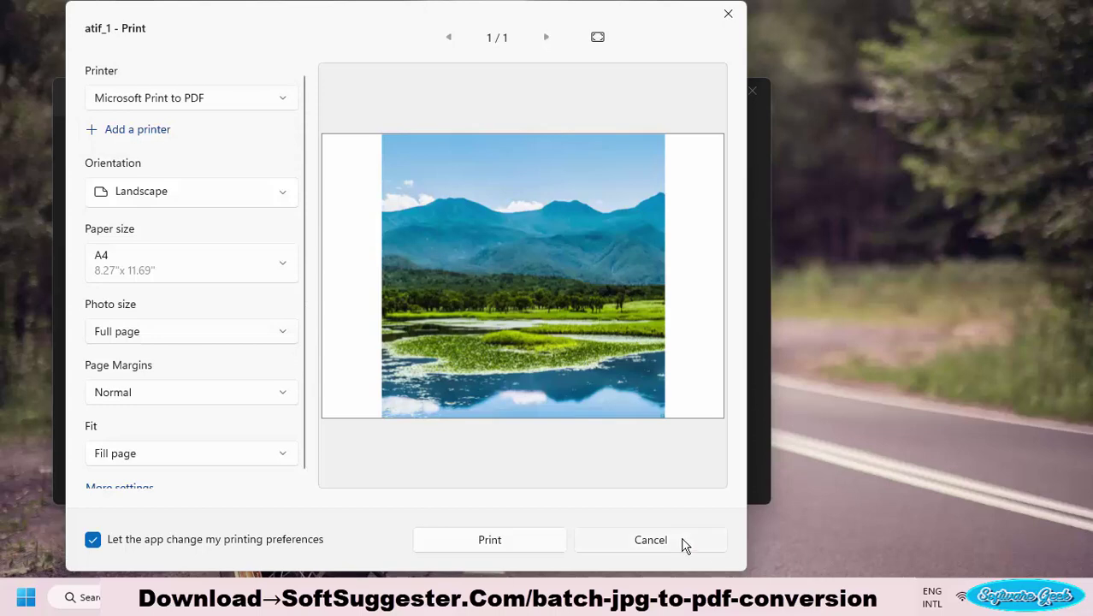
pyautogui.click(588, 547)
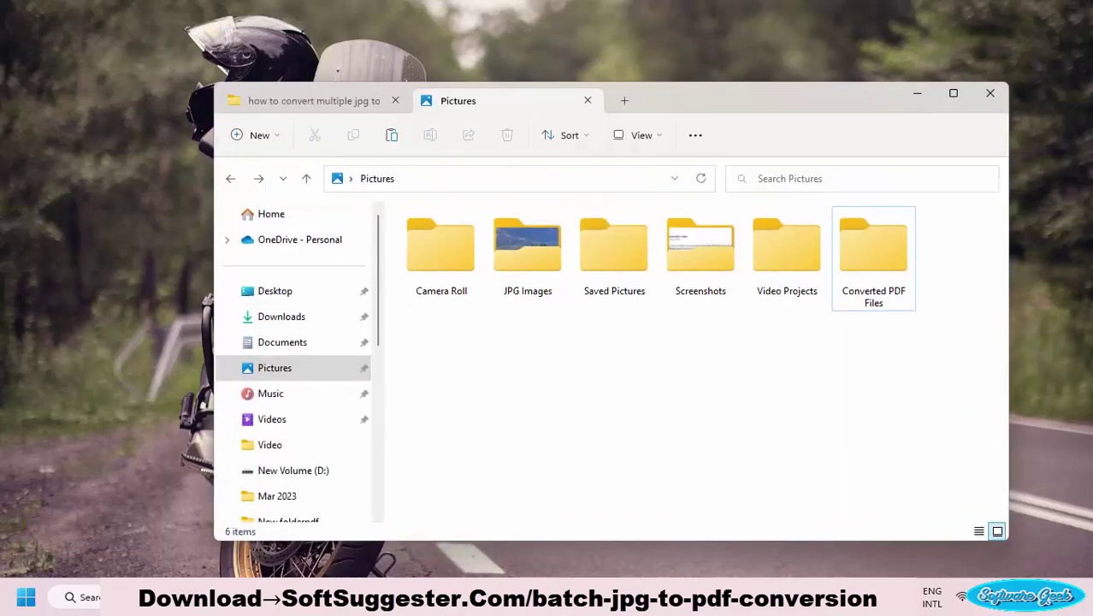
# Step: Open the JPG Images folder with atif_1 to atif_10 in a narrower File Explorer window
pyautogui.click(552, 272)
pyautogui.doubleClick(552, 272)
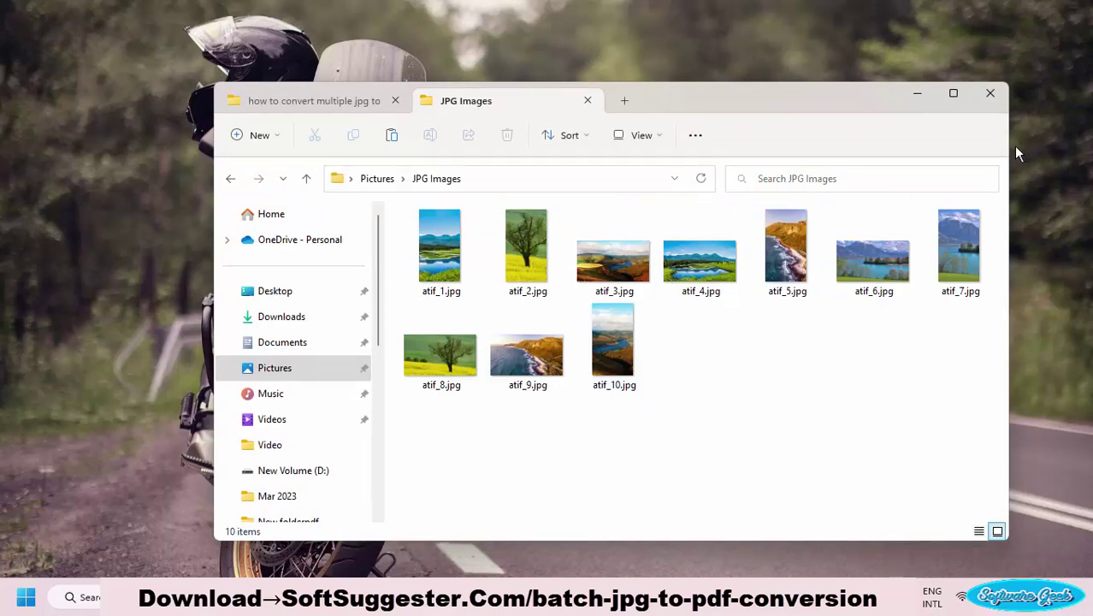
pyautogui.moveTo(1008, 141)
pyautogui.mouseDown()
pyautogui.moveTo(905, 146)
pyautogui.moveTo(953, 126)
pyautogui.mouseUp()
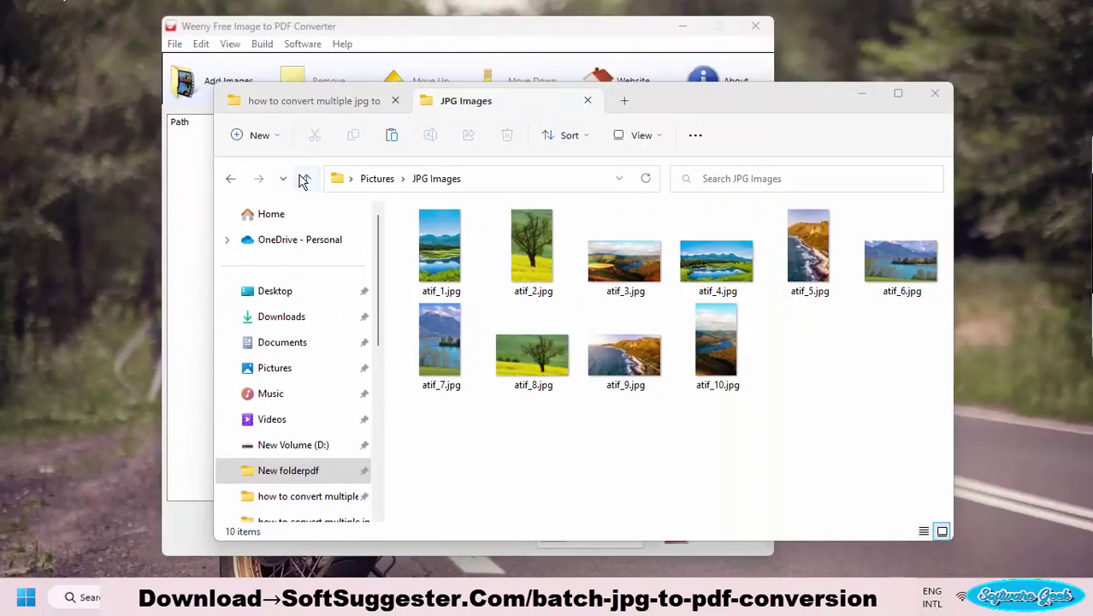
pyautogui.click(305, 178)
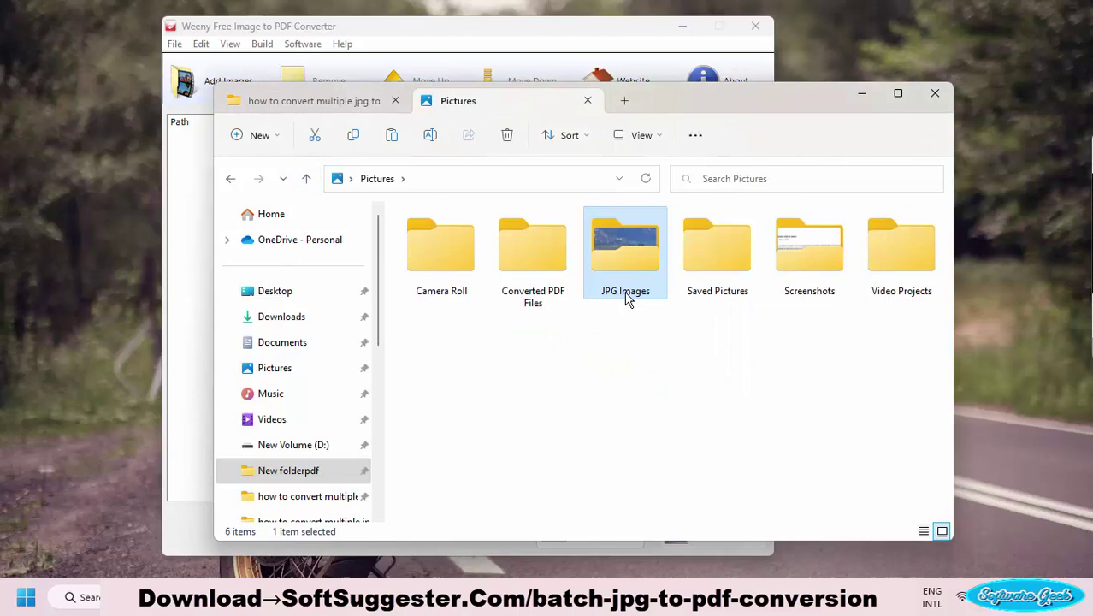
pyautogui.doubleClick(620, 269)
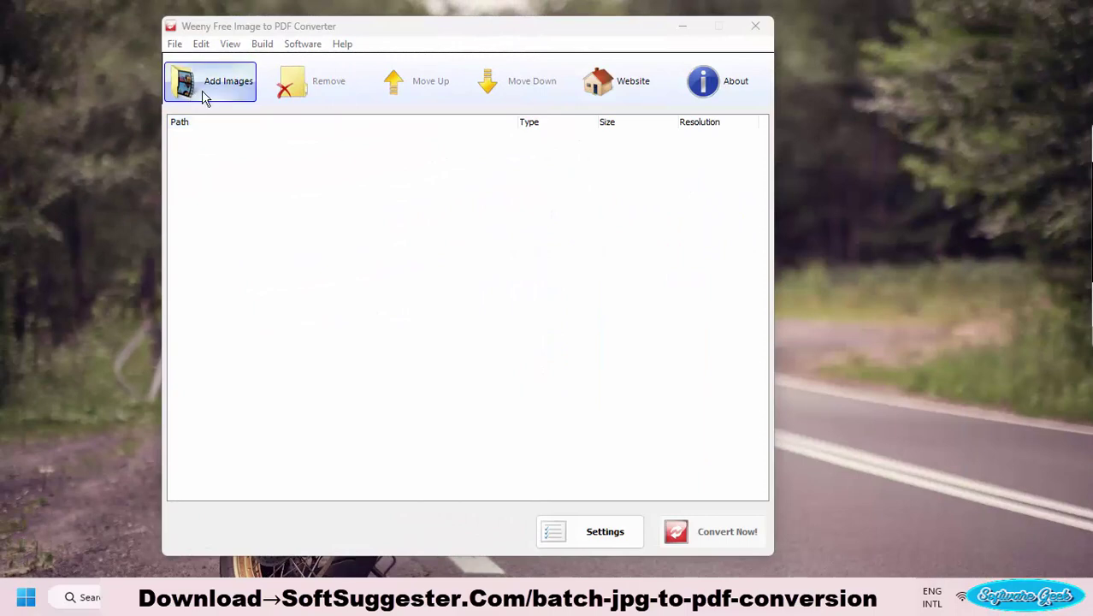
# Step: Add all the atif photos from Pictures > JPG Images as images to convert
pyautogui.click(195, 90)
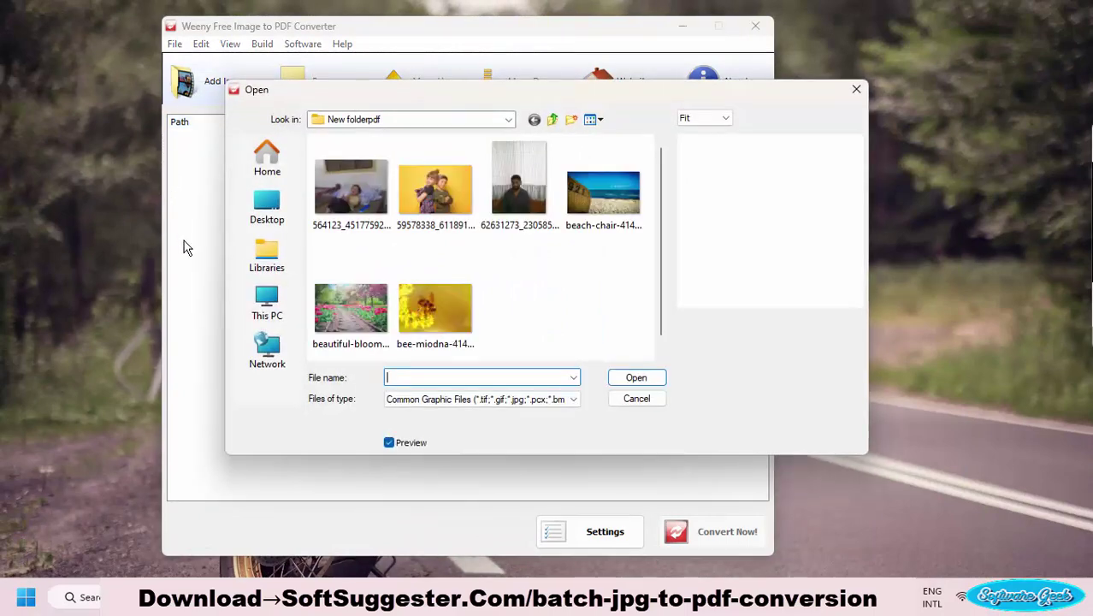
pyautogui.click(266, 297)
pyautogui.doubleClick(376, 135)
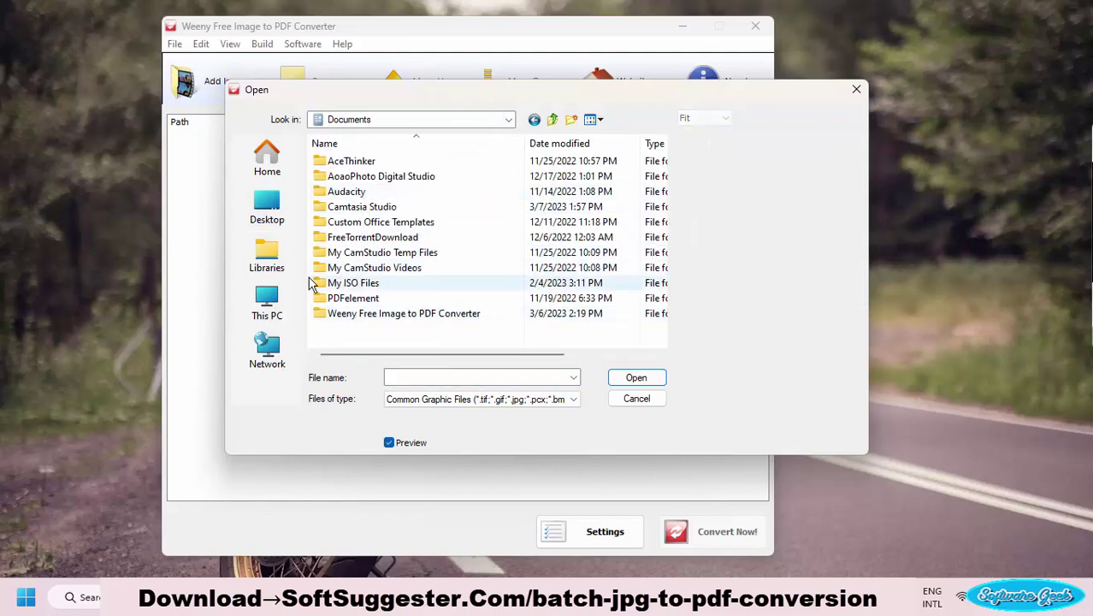
pyautogui.click(533, 119)
pyautogui.doubleClick(370, 257)
pyautogui.doubleClick(520, 180)
pyautogui.scroll(-2, 530, 300)
pyautogui.moveTo(640, 334)
pyautogui.mouseDown()
pyautogui.moveTo(335, 153)
pyautogui.moveTo(321, 109)
pyautogui.mouseUp()
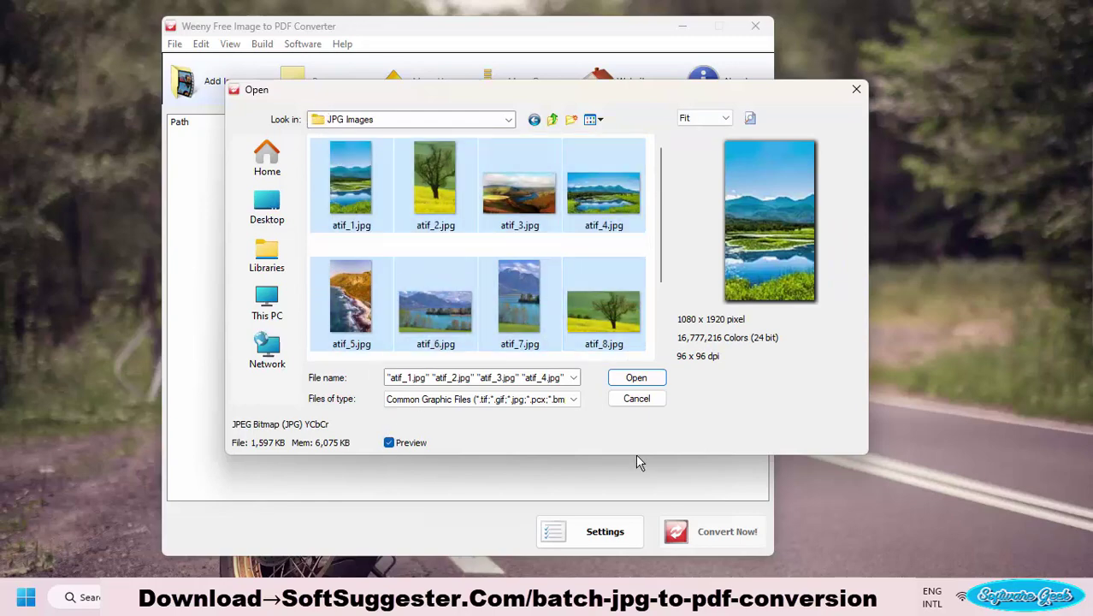
pyautogui.click(625, 378)
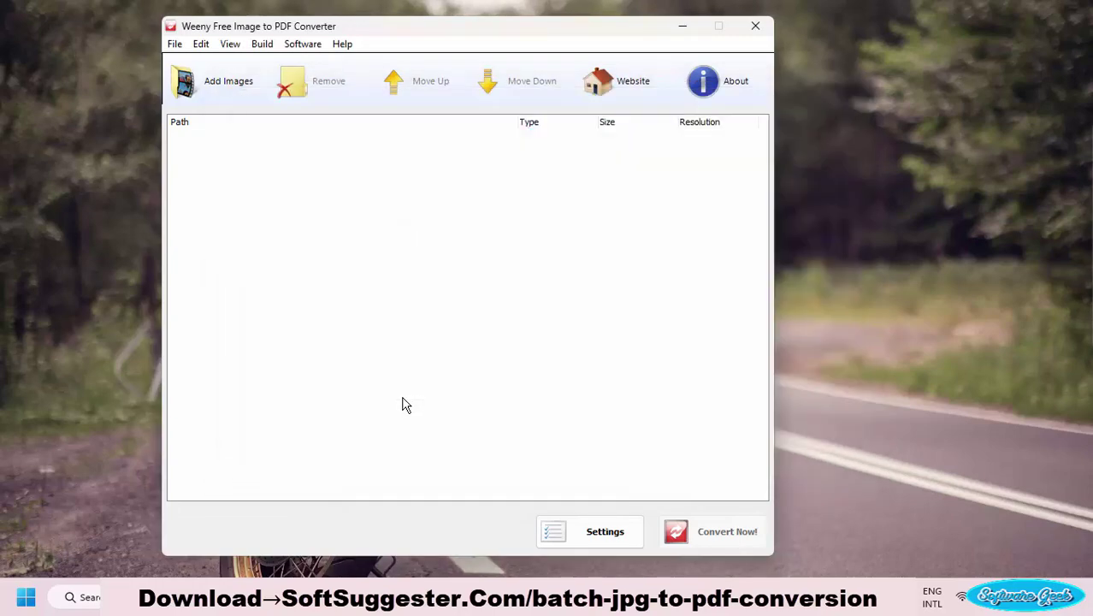
# Step: Choose 'Build to individual PDF files' and set the save path to Pictures > Converted PDF Files
pyautogui.click(579, 532)
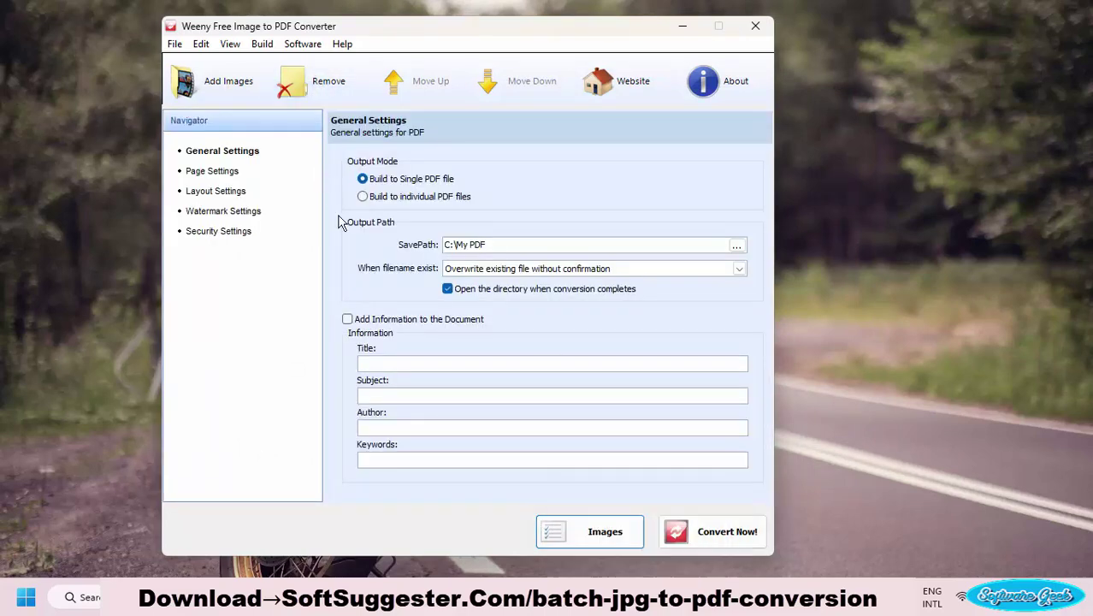
pyautogui.click(363, 196)
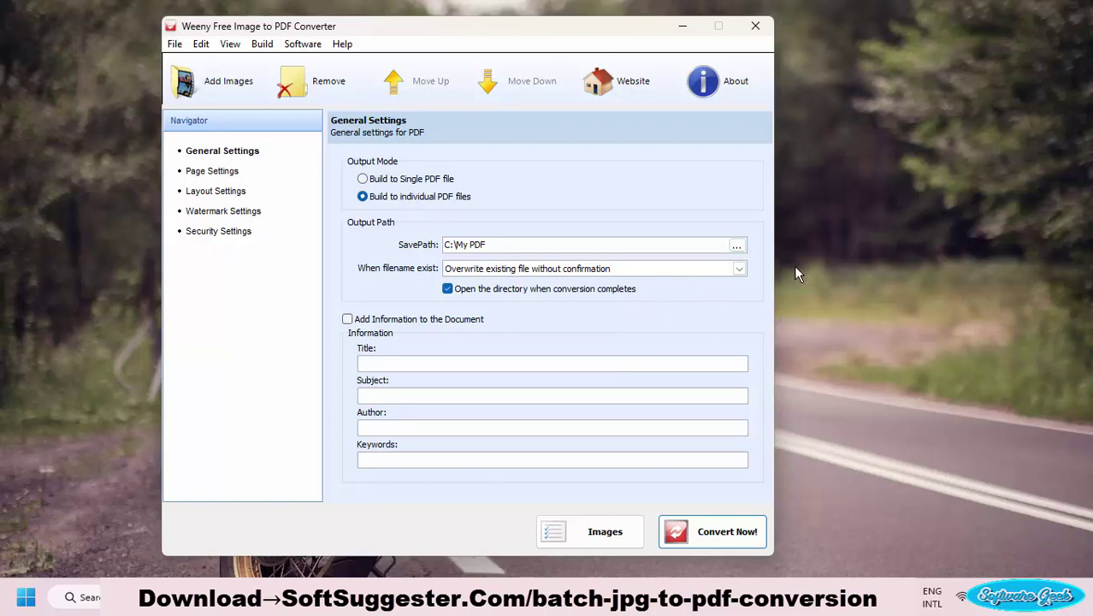
pyautogui.click(736, 247)
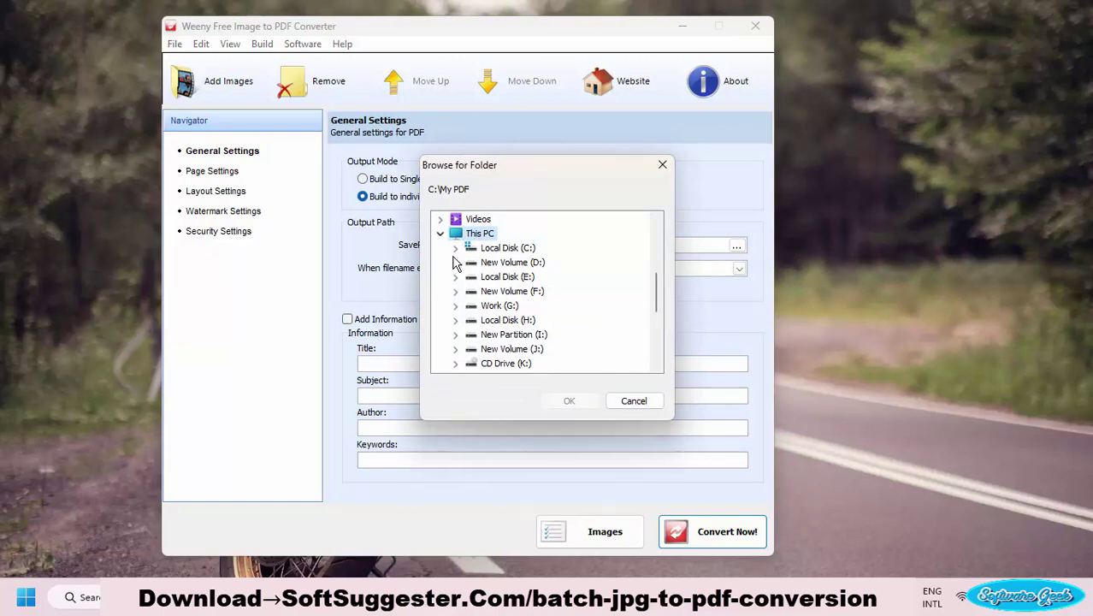
pyautogui.moveTo(657, 294); pyautogui.dragTo(657, 269)
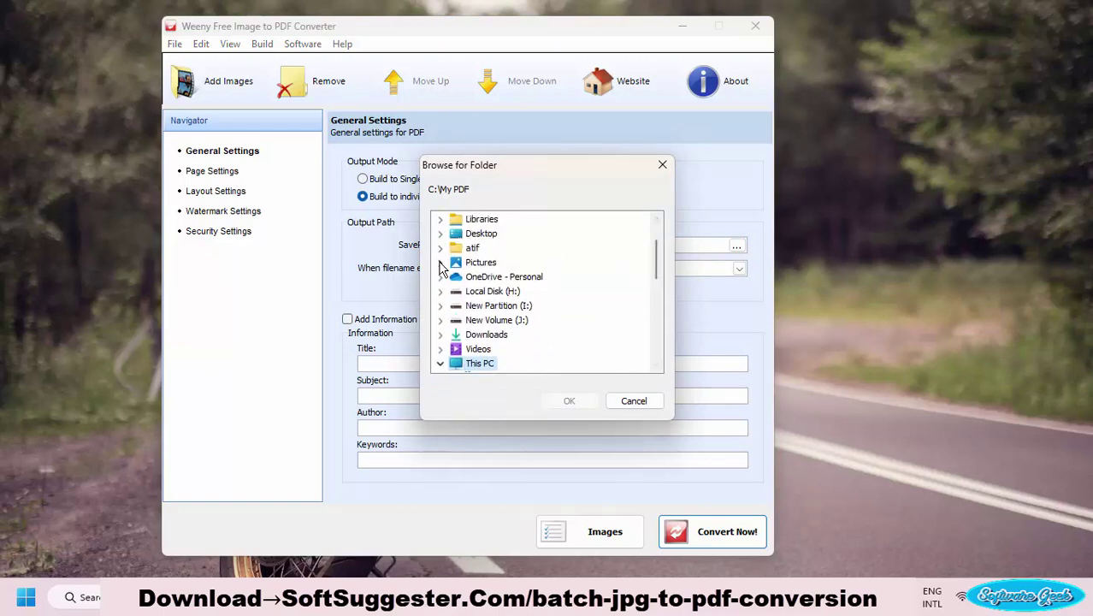
pyautogui.click(440, 261)
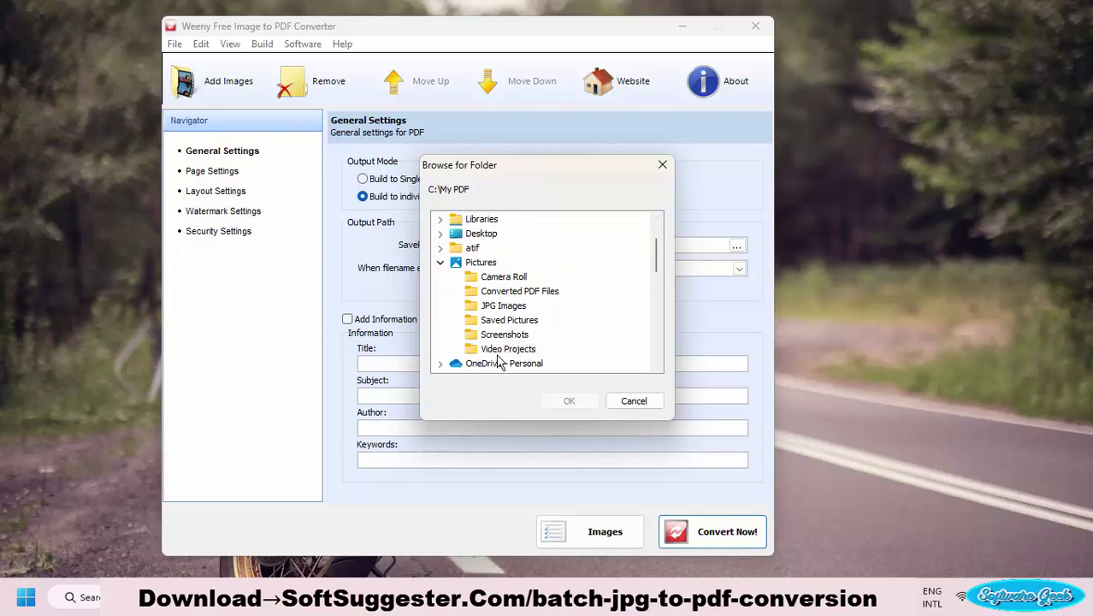
pyautogui.click(512, 292)
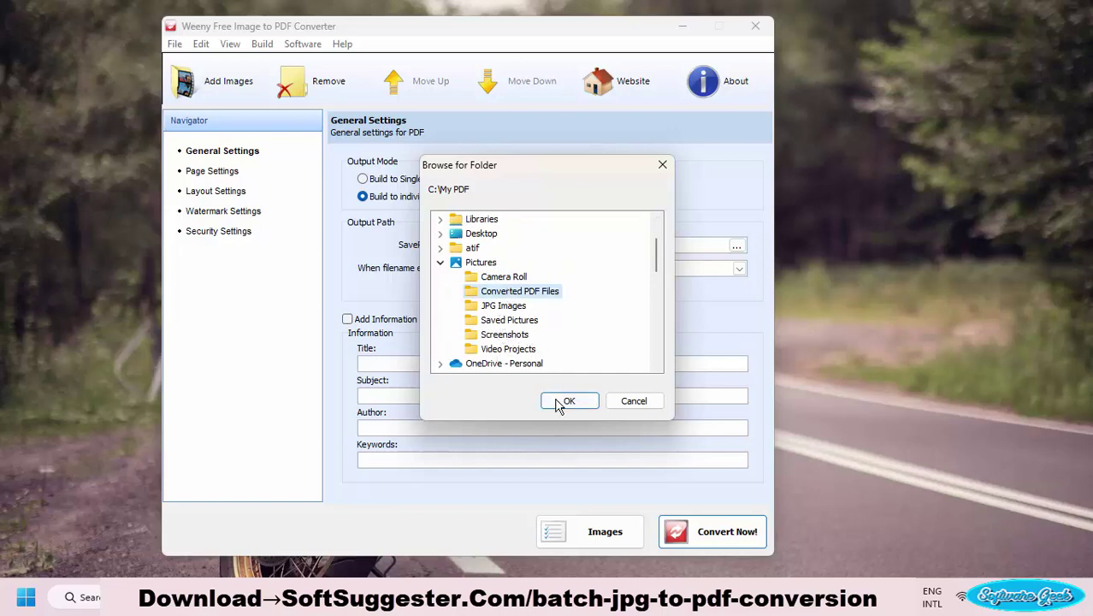
pyautogui.click(566, 401)
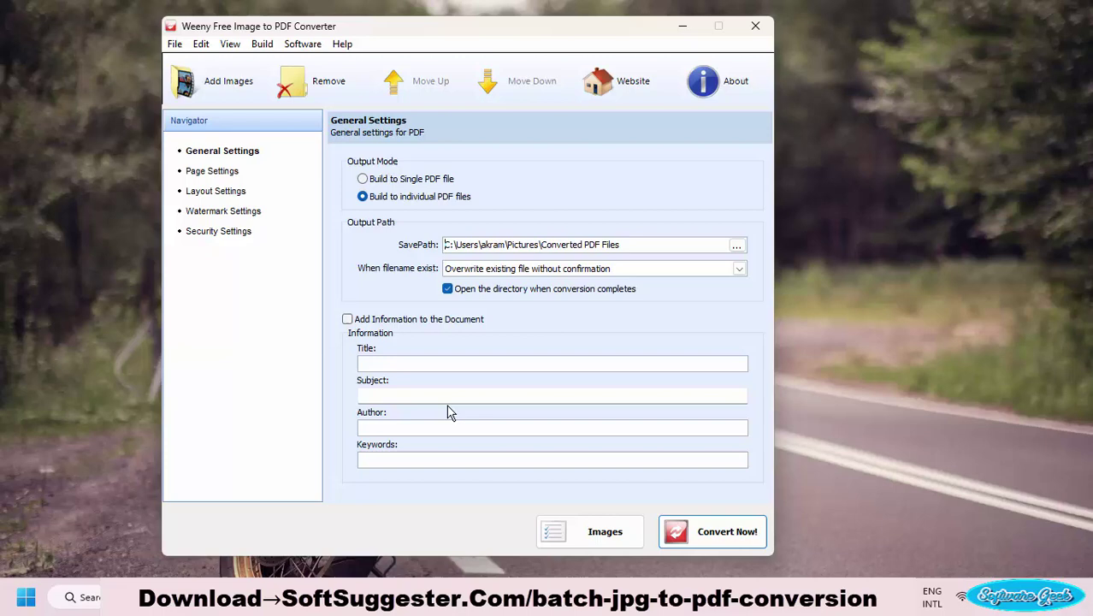
# Step: Convert the images, then check a resulting PDF's Properties for its Converted PDF Files location
pyautogui.click(706, 535)
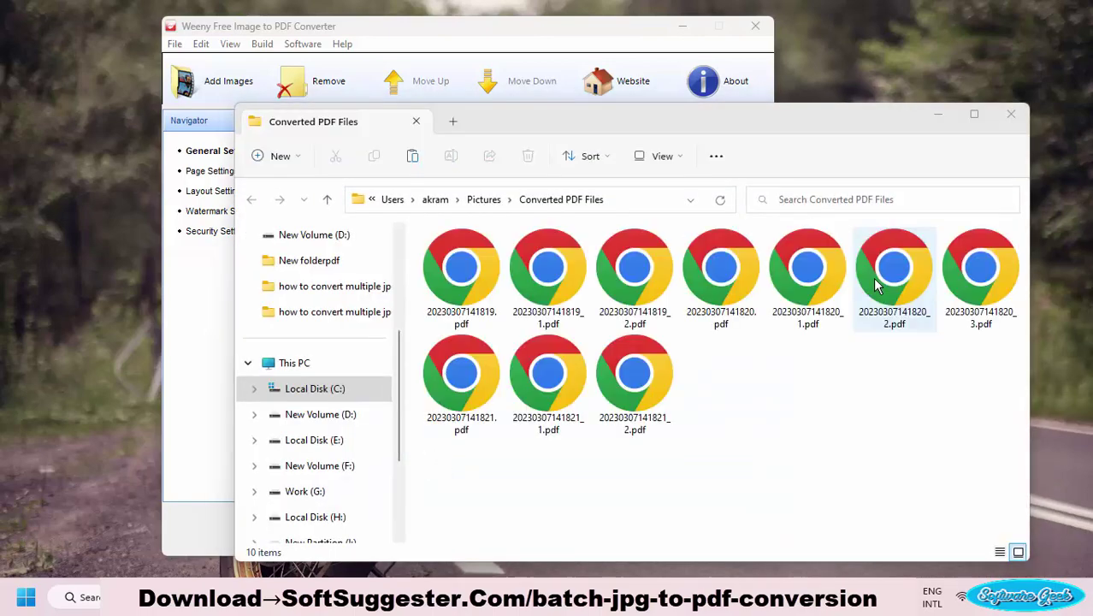
pyautogui.click(878, 285)
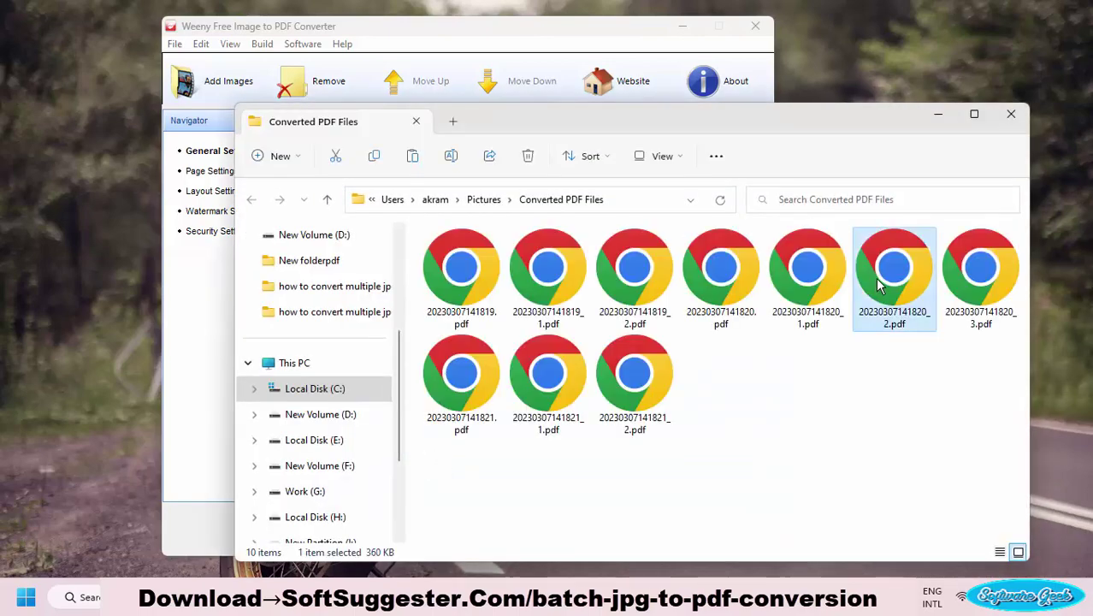
pyautogui.rightClick(879, 286)
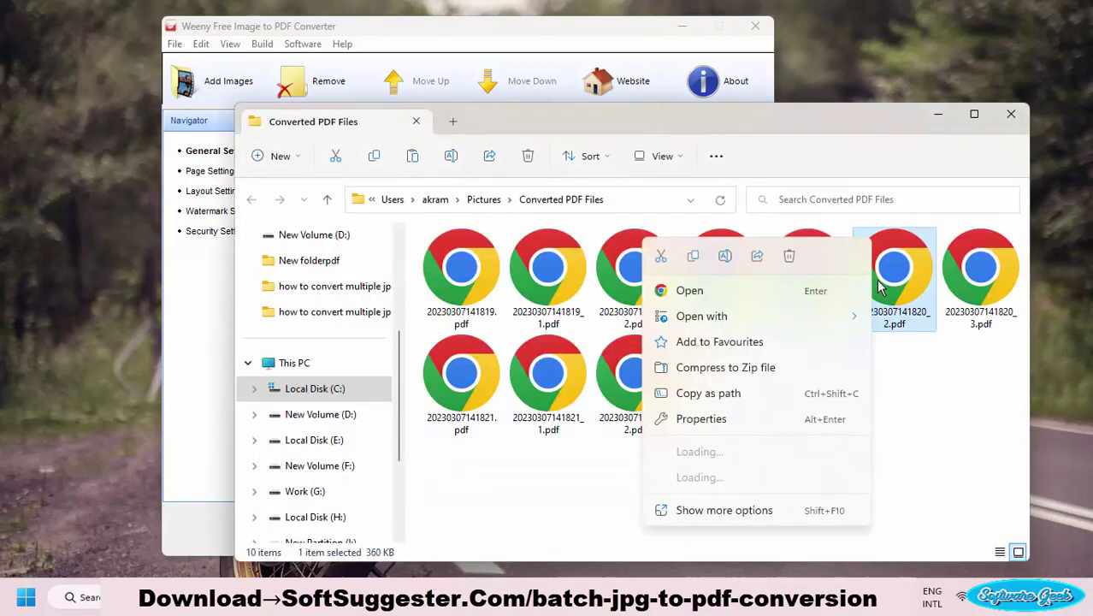
pyautogui.click(701, 435)
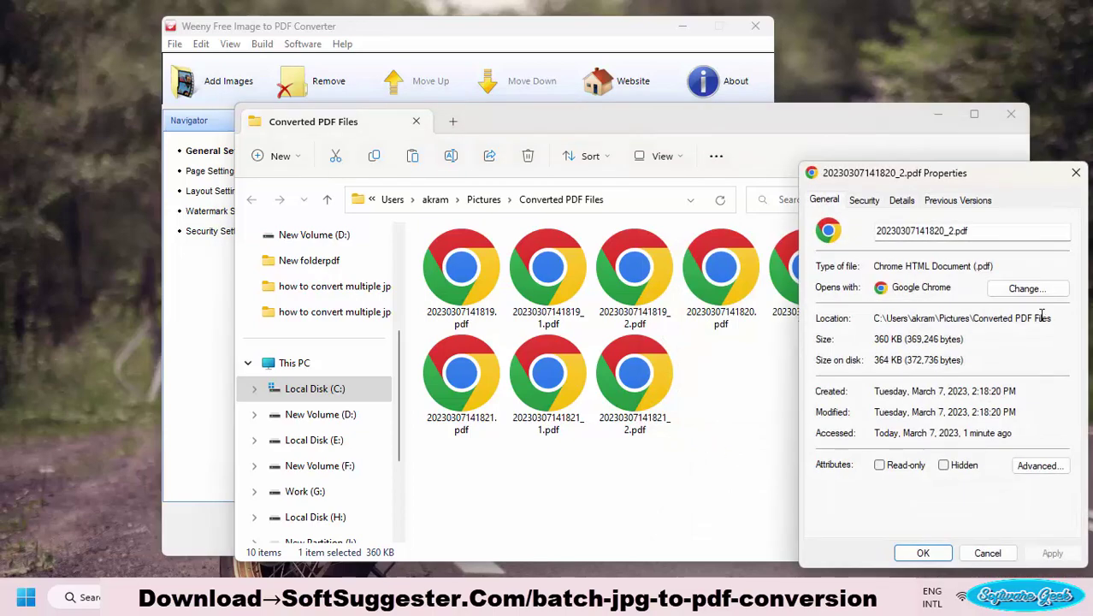
pyautogui.moveTo(1053, 319); pyautogui.dragTo(1020, 319)
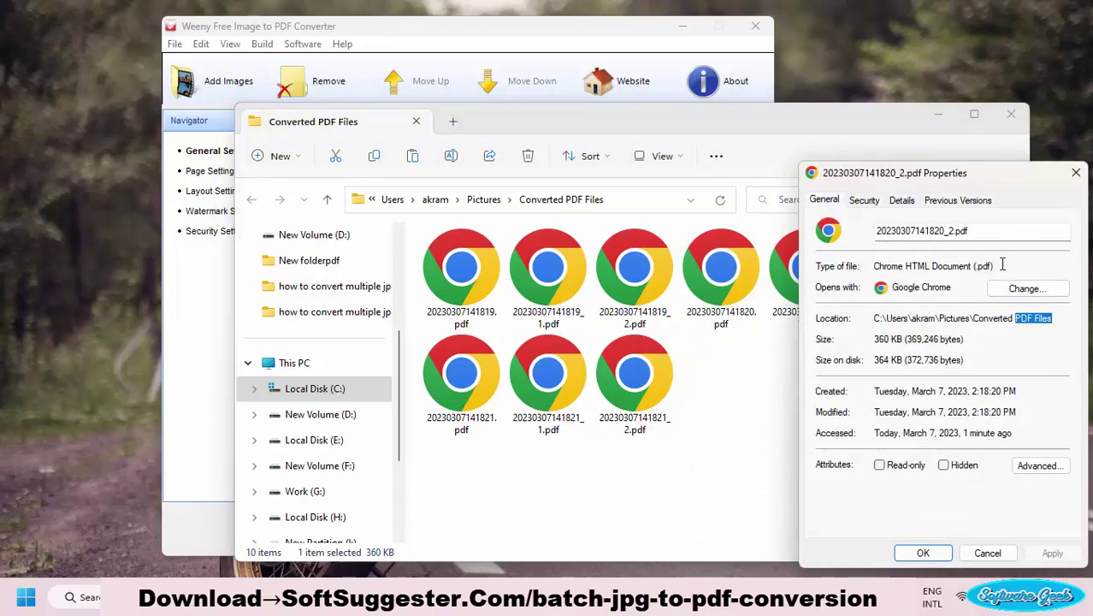
pyautogui.moveTo(994, 266); pyautogui.dragTo(941, 266)
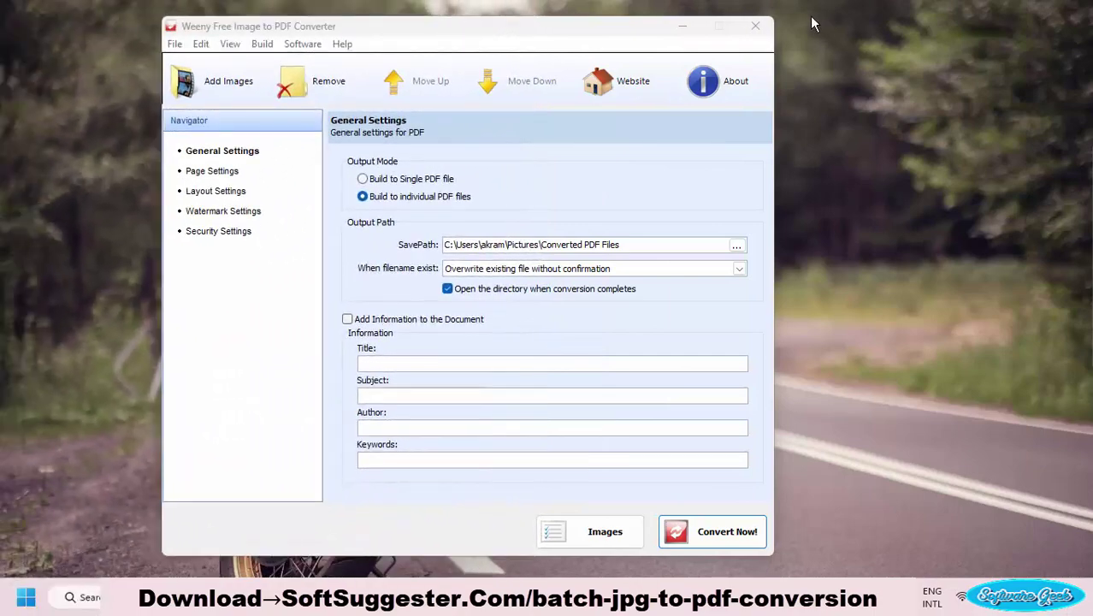